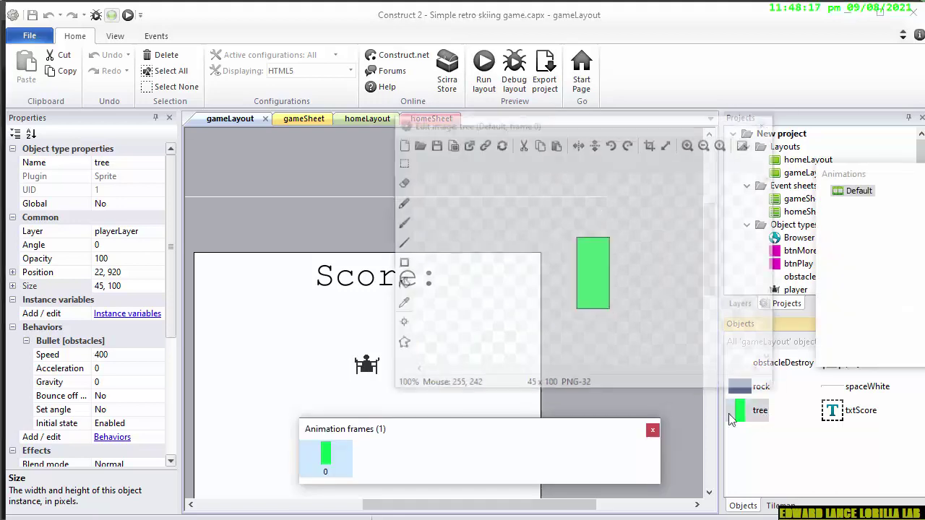
Check the tree sprite's canvas size, and create a matching 45 x 100 px document in Photoshop.
{"action": "left_click", "coordinate": [667, 144]}
{"action": "key", "text": "Tab"}
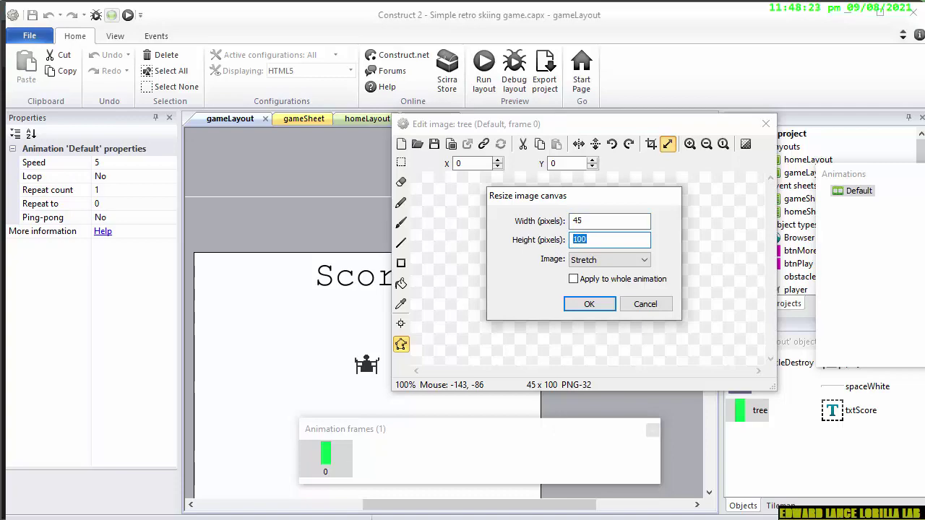
{"action": "key", "text": "alt+Tab"}
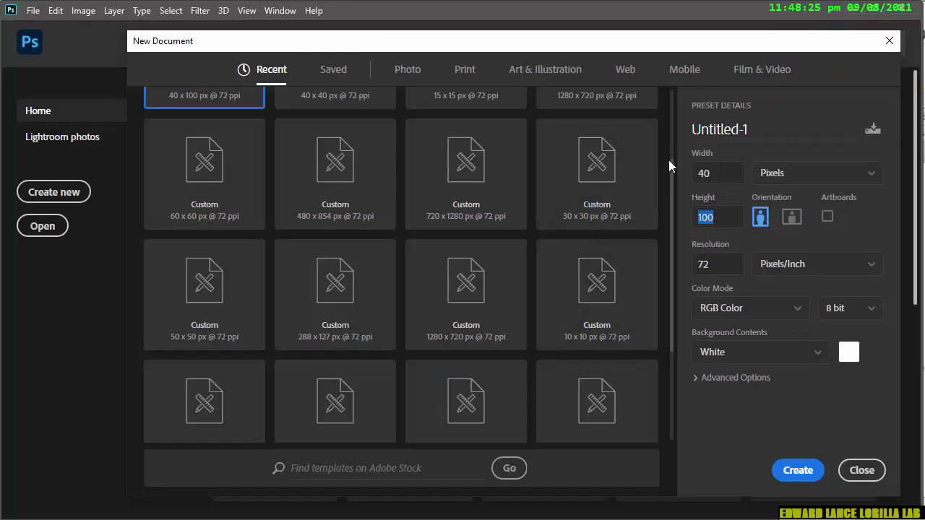
{"action": "double_click", "coordinate": [713, 172]}
{"action": "type", "text": "45"}
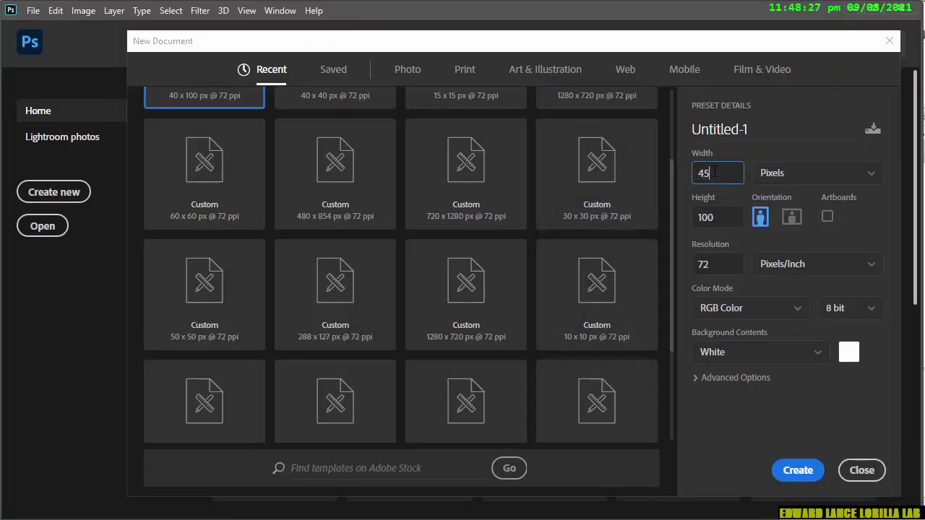
{"action": "key", "text": "Return"}
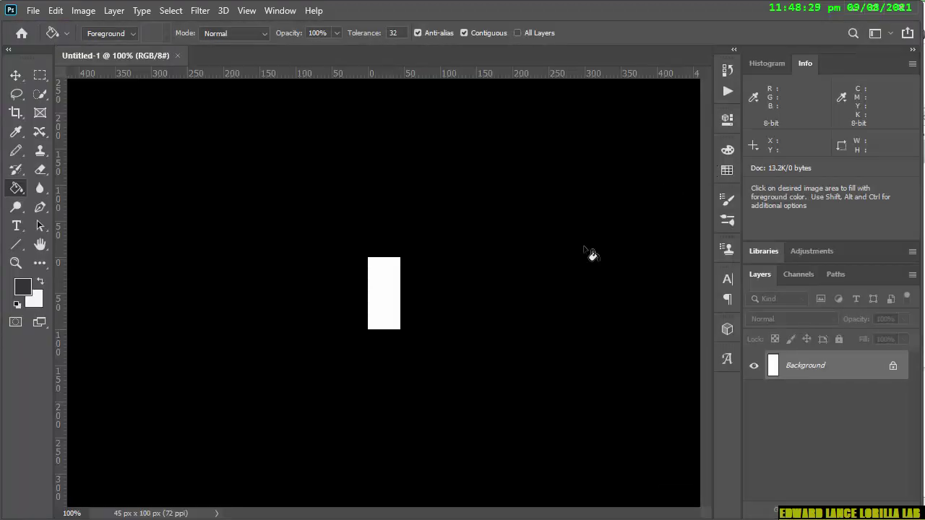
Add a new empty layer above the background and set the Pencil tool to a size of 1 px.
{"action": "key", "text": "ctrl+minus"}
{"action": "key", "text": "ctrl+plus"}
{"action": "key", "text": "ctrl+plus"}
{"action": "key", "text": "ctrl+plus"}
{"action": "key", "text": "ctrl+plus"}
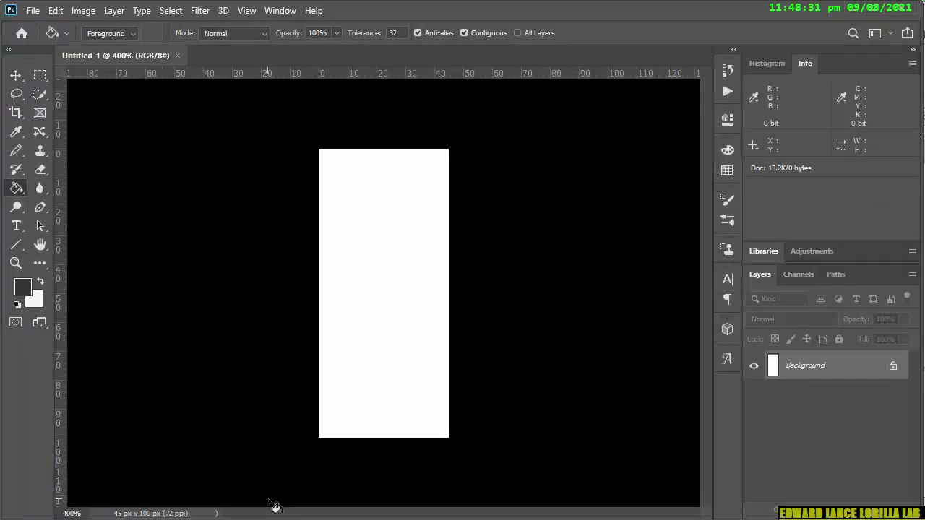
{"action": "key", "text": "ctrl+plus"}
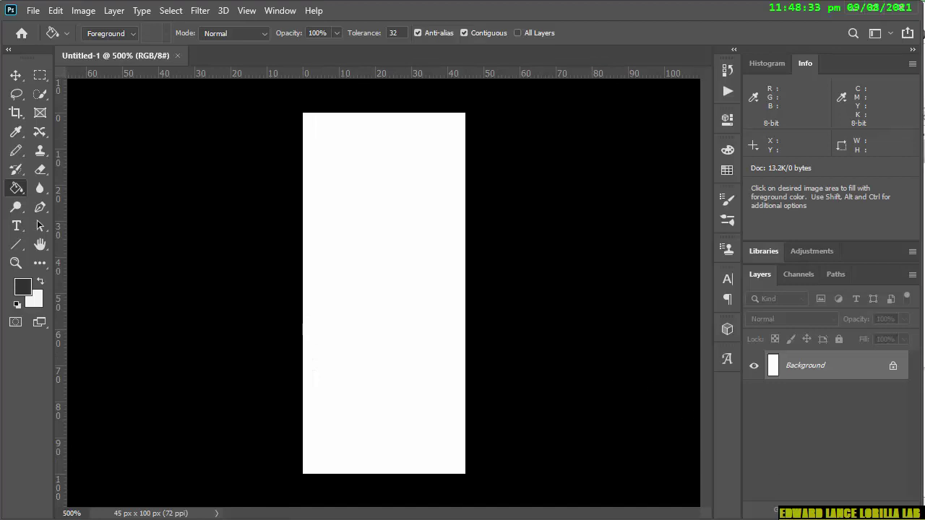
{"action": "left_click", "coordinate": [877, 514]}
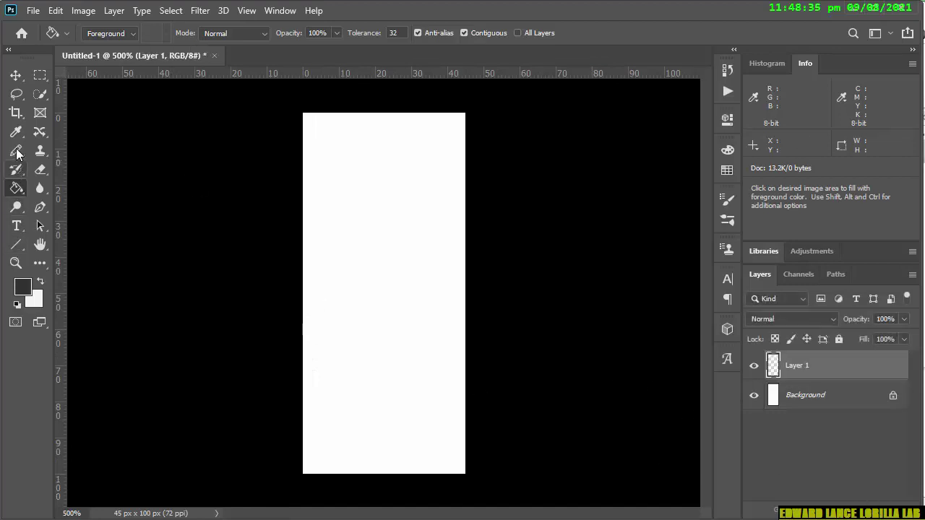
{"action": "left_click", "coordinate": [16, 151]}
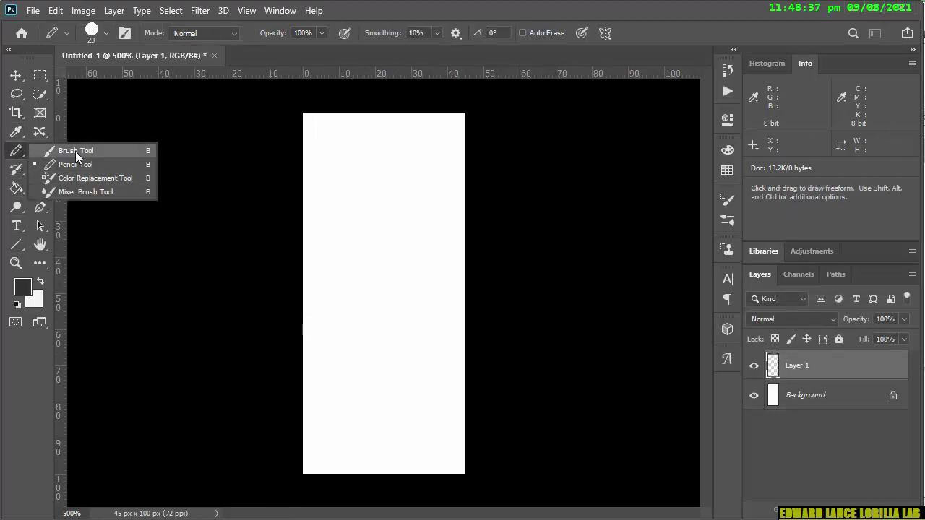
{"action": "left_click", "coordinate": [71, 167]}
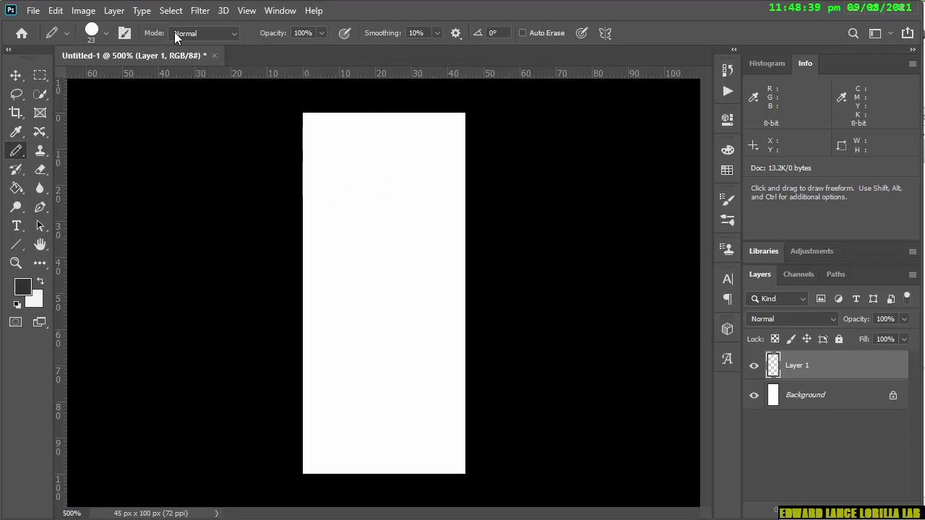
{"action": "left_click", "coordinate": [88, 31]}
{"action": "left_click_drag", "start_coordinate": [90, 89], "coordinate": [69, 84]}
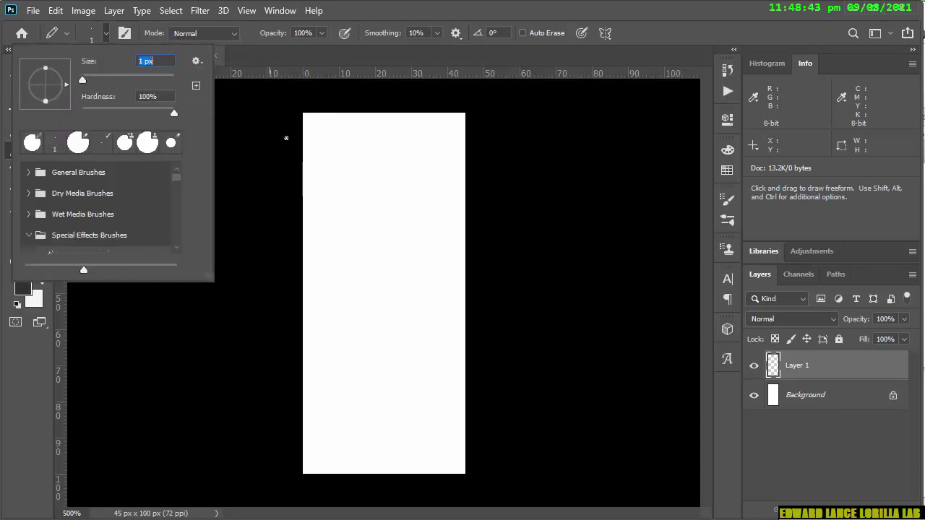
{"action": "left_click", "coordinate": [379, 117]}
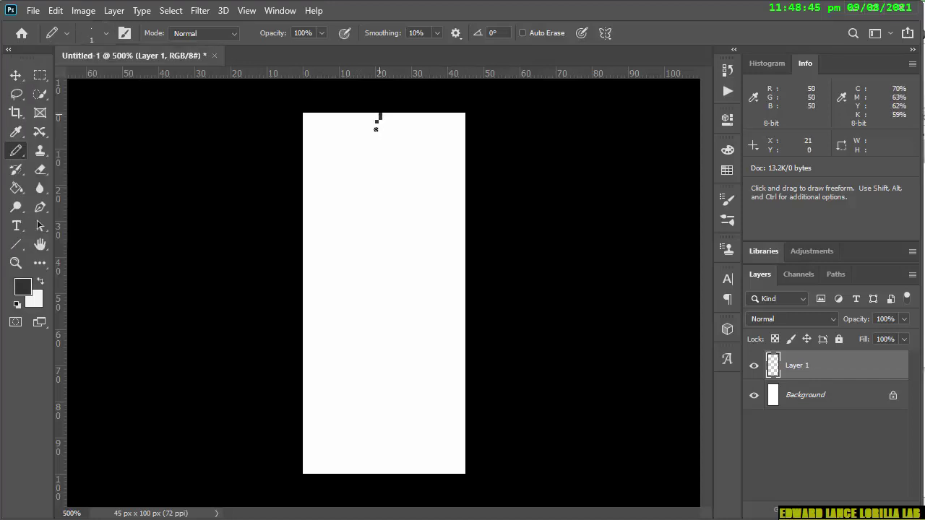
{"action": "mouse_move", "coordinate": [378, 117]}
{"action": "left_mouse_down"}
{"action": "mouse_move", "coordinate": [362, 156]}
{"action": "mouse_move", "coordinate": [311, 198]}
{"action": "mouse_move", "coordinate": [315, 208]}
{"action": "mouse_move", "coordinate": [392, 209]}
{"action": "mouse_move", "coordinate": [338, 278]}
{"action": "mouse_move", "coordinate": [288, 318]}
{"action": "mouse_move", "coordinate": [337, 304]}
{"action": "left_mouse_up"}
{"action": "key", "text": "Delete"}
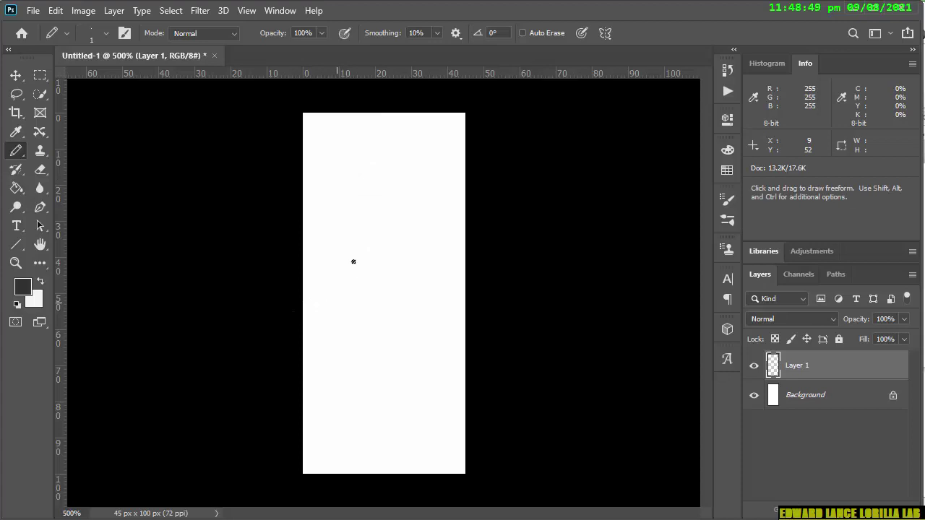
Place a vertical guide at the canvas centre and draw the left half of a pine tree outline with jagged branches and a trunk.
{"action": "left_click_drag", "start_coordinate": [61, 170], "coordinate": [383, 185]}
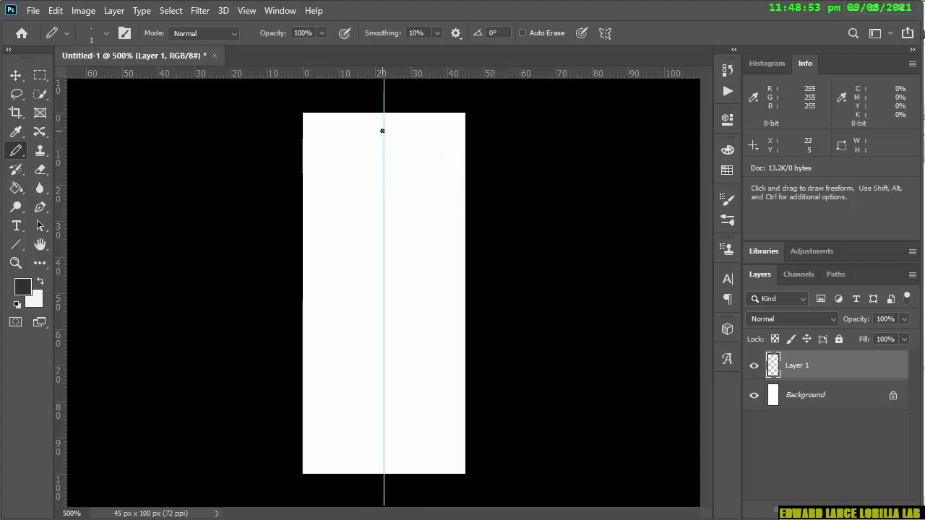
{"action": "mouse_move", "coordinate": [382, 131]}
{"action": "left_mouse_down"}
{"action": "mouse_move", "coordinate": [303, 202]}
{"action": "mouse_move", "coordinate": [326, 232]}
{"action": "mouse_move", "coordinate": [310, 273]}
{"action": "mouse_move", "coordinate": [360, 267]}
{"action": "mouse_move", "coordinate": [304, 332]}
{"action": "mouse_move", "coordinate": [360, 331]}
{"action": "mouse_move", "coordinate": [291, 388]}
{"action": "mouse_move", "coordinate": [354, 363]}
{"action": "mouse_move", "coordinate": [369, 383]}
{"action": "mouse_move", "coordinate": [369, 489]}
{"action": "left_mouse_up"}
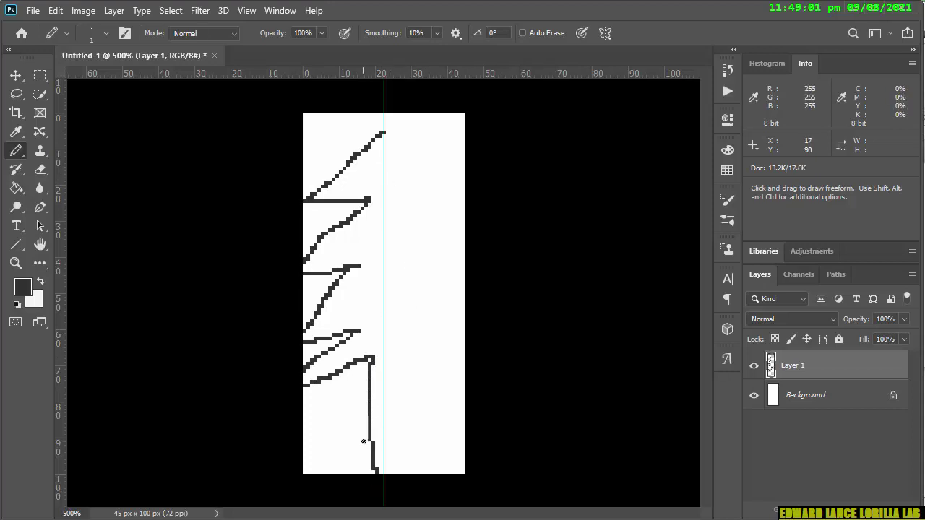
{"action": "left_click_drag", "start_coordinate": [370, 443], "coordinate": [374, 471]}
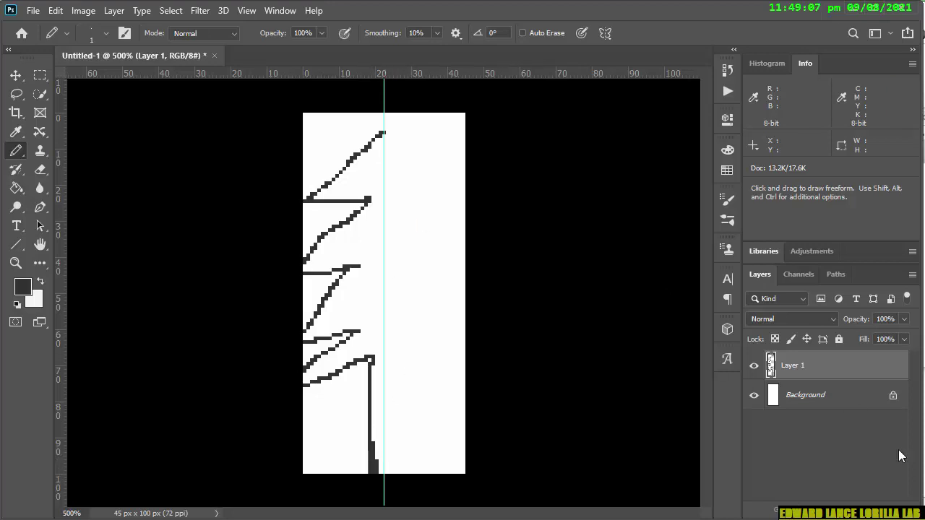
Toggle the half-tree layer's visibility to check its contents, and duplicate that layer.
{"action": "left_click", "coordinate": [793, 457]}
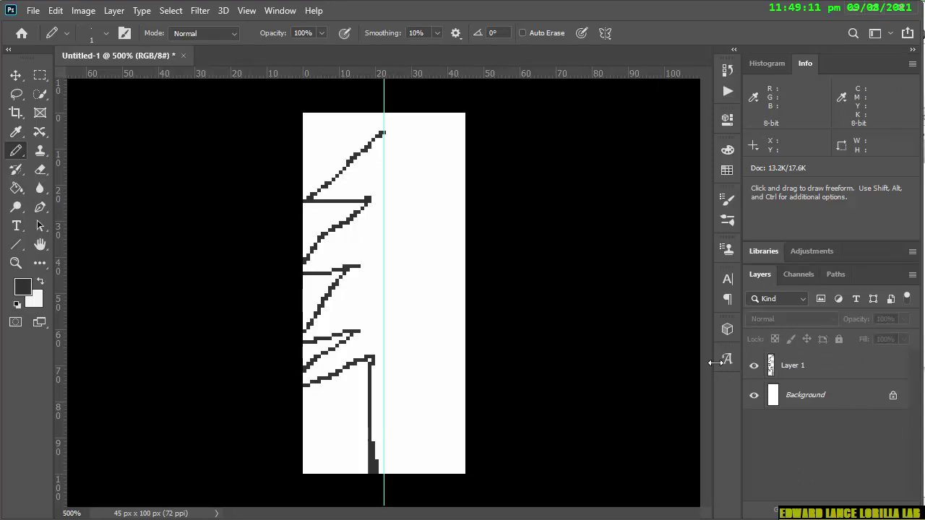
{"action": "left_click", "coordinate": [754, 366]}
{"action": "left_click", "coordinate": [793, 366]}
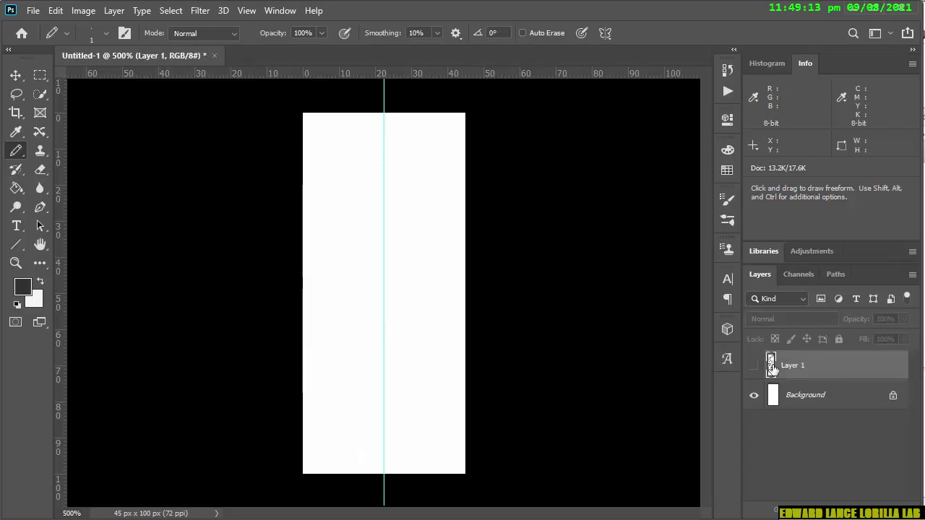
{"action": "left_click", "coordinate": [754, 366]}
{"action": "left_click_drag", "start_coordinate": [824, 367], "coordinate": [880, 513]}
{"action": "right_click", "coordinate": [806, 373]}
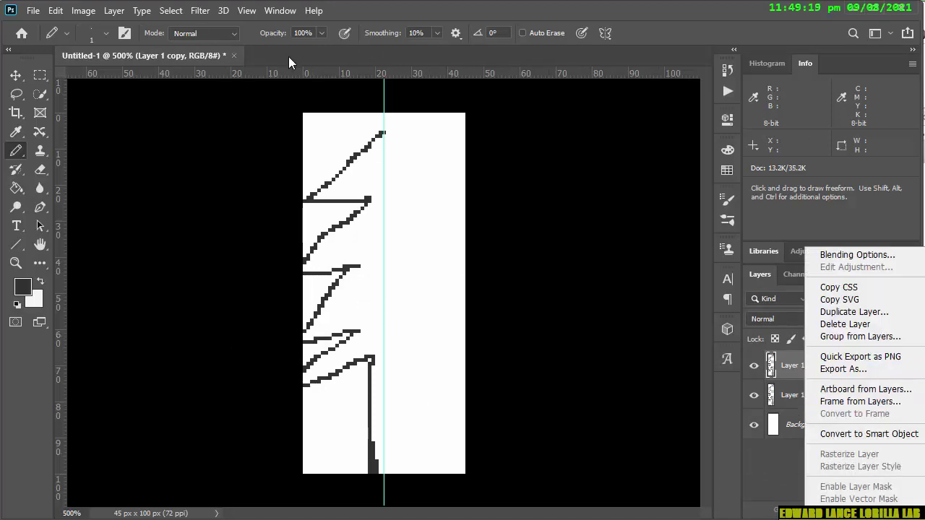
{"action": "left_click", "coordinate": [137, 61]}
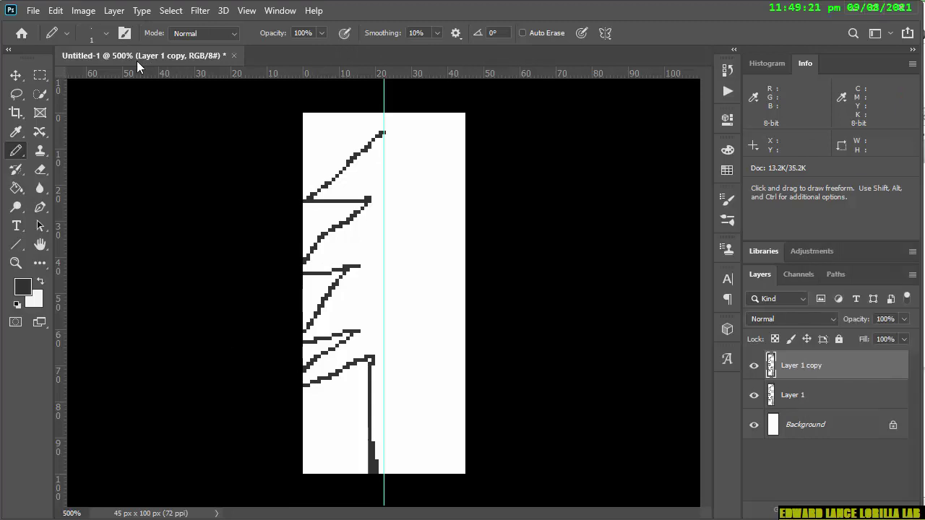
{"action": "left_click", "coordinate": [83, 10]}
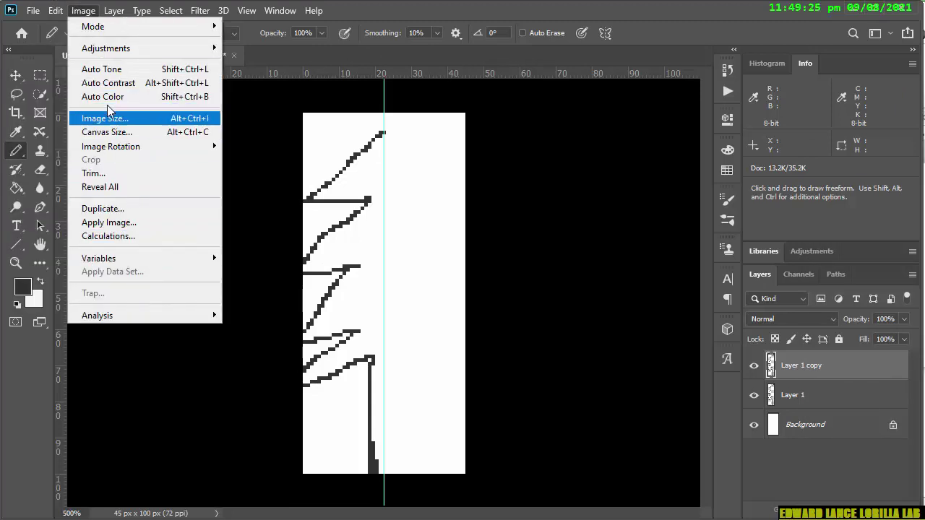
{"action": "mouse_move", "coordinate": [168, 32]}
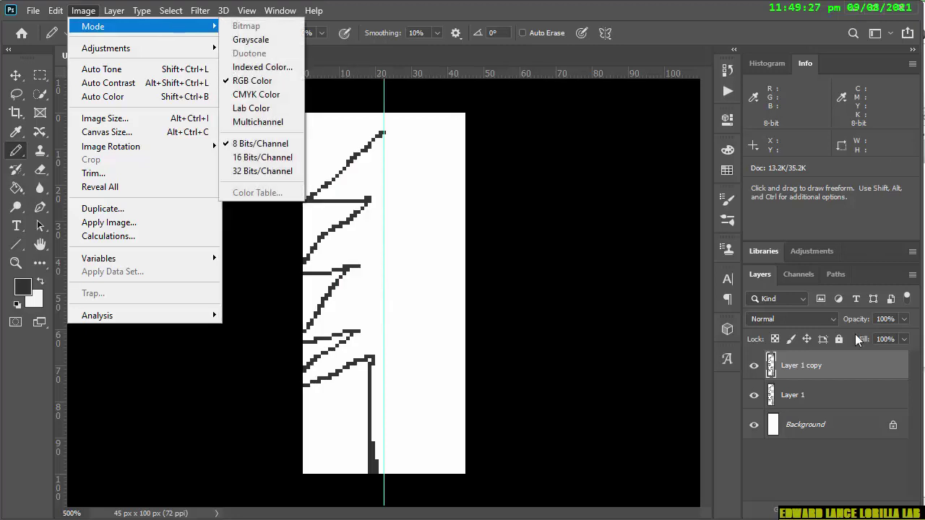
{"action": "left_click", "coordinate": [813, 459]}
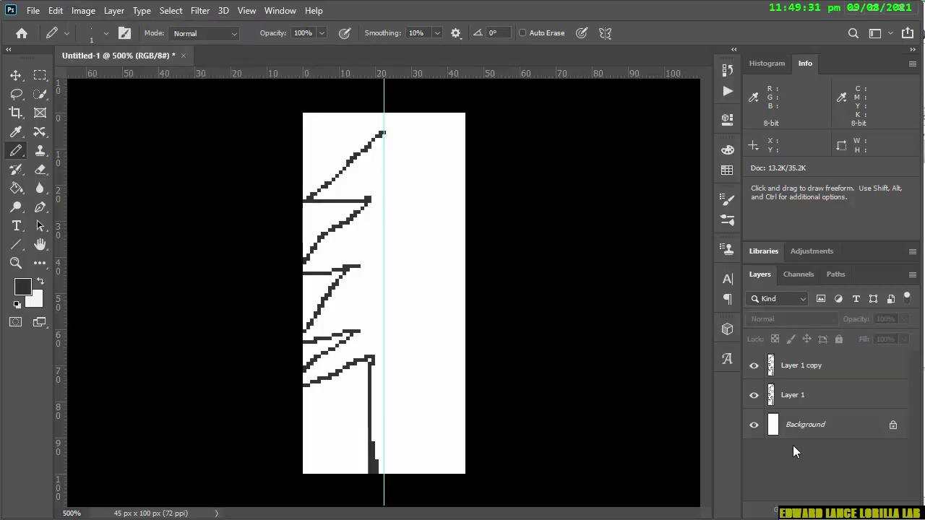
Flip the duplicated half-tree layer horizontally and move it to the right of the centre guide to complete the symmetrical outline.
{"action": "left_click", "coordinate": [802, 367]}
{"action": "key", "text": "ctrl+t"}
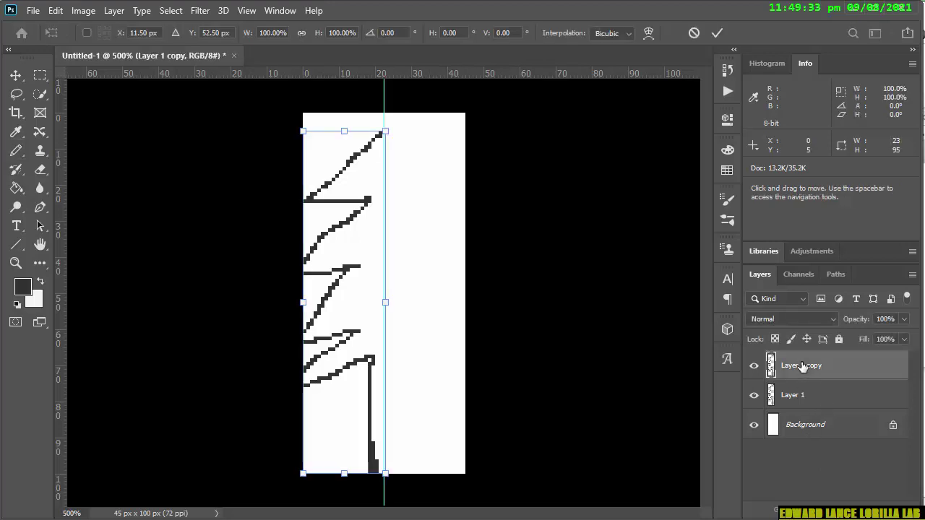
{"action": "right_click", "coordinate": [335, 289]}
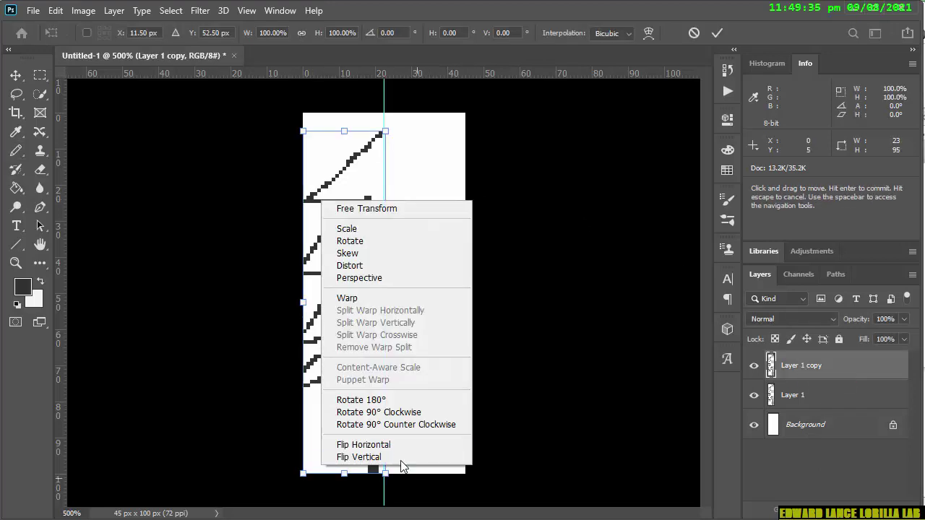
{"action": "left_click", "coordinate": [365, 445]}
{"action": "right_click", "coordinate": [329, 203]}
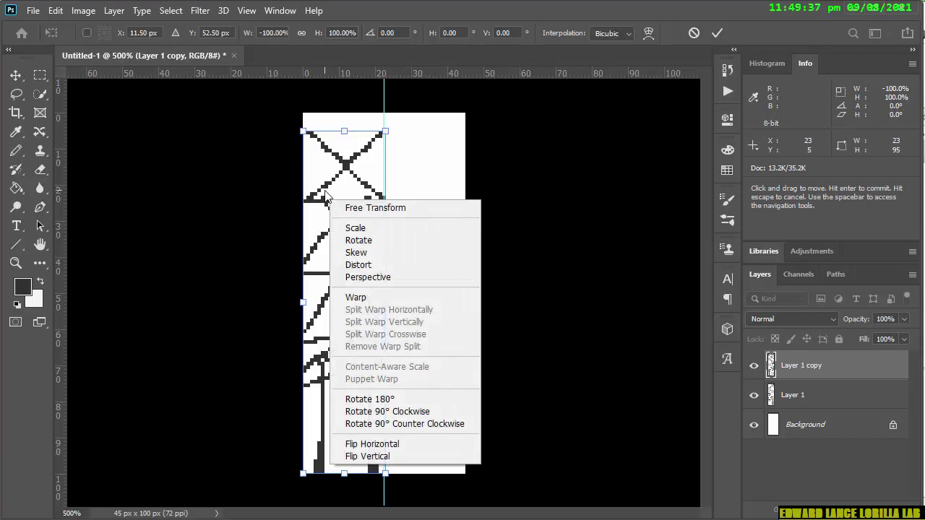
{"action": "left_click", "coordinate": [444, 196]}
{"action": "left_click_drag", "start_coordinate": [365, 174], "coordinate": [436, 170]}
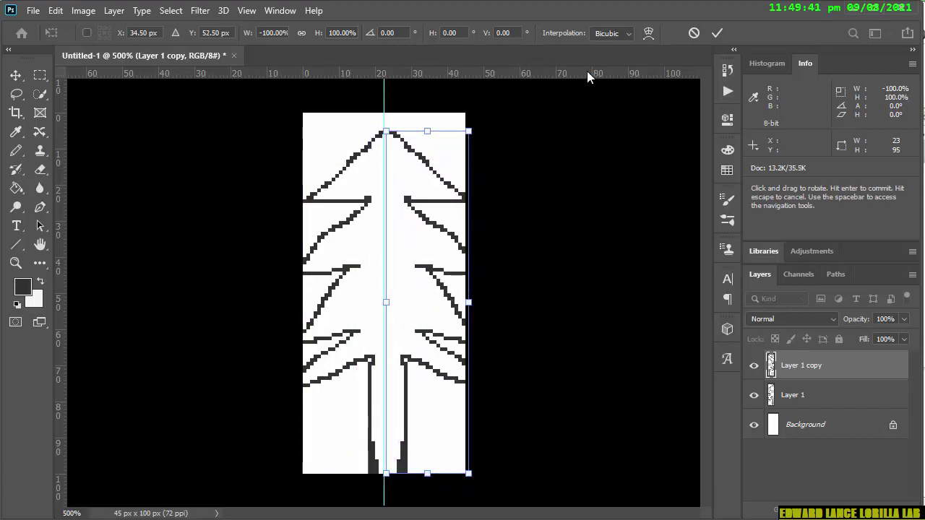
{"action": "left_click", "coordinate": [717, 34]}
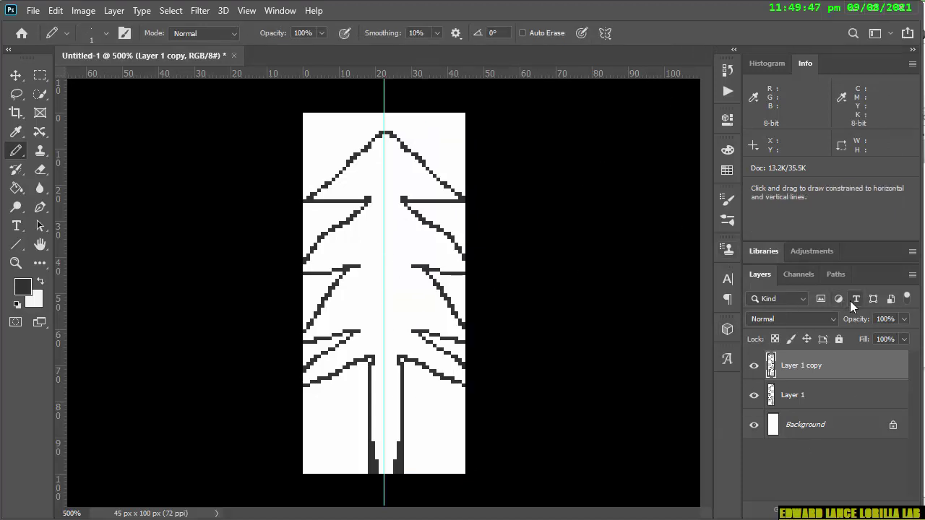
Select both half-tree layers, Layer 1 copy and Layer 1, together.
{"action": "left_click", "coordinate": [858, 402], "text": "shift"}
{"action": "right_click", "coordinate": [858, 402]}
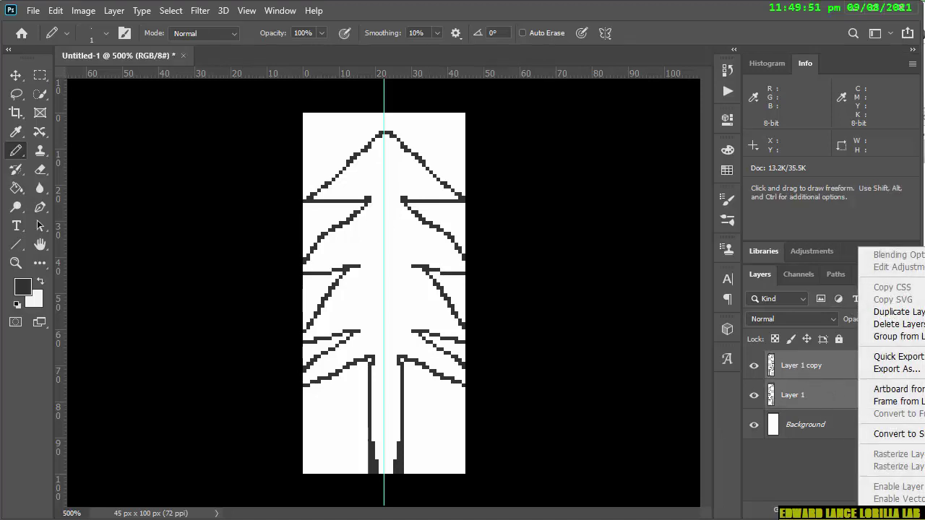
{"action": "left_click", "coordinate": [83, 13]}
{"action": "left_click", "coordinate": [56, 10]}
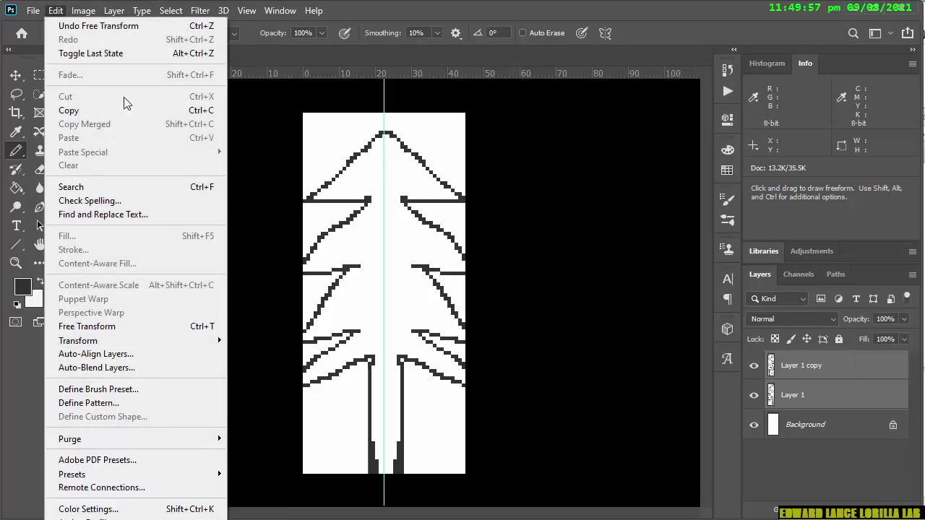
{"action": "mouse_move", "coordinate": [131, 13]}
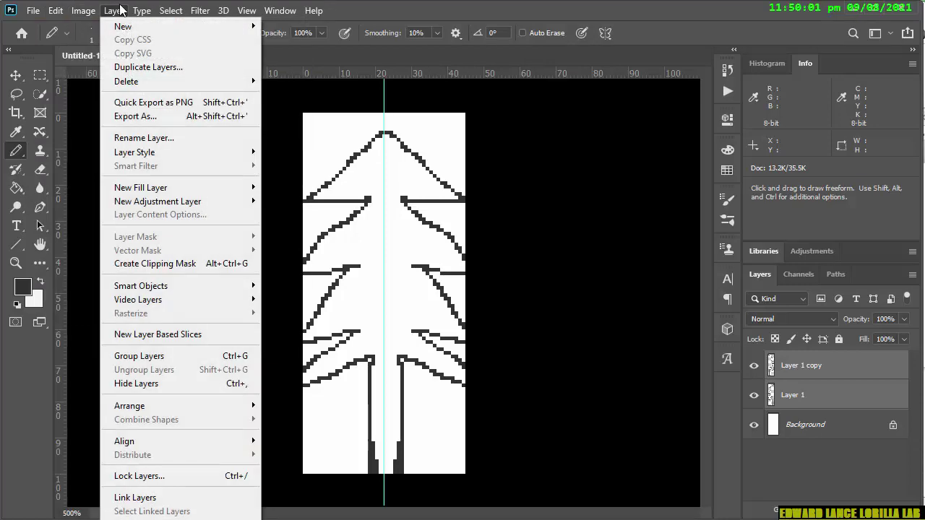
{"action": "mouse_move", "coordinate": [173, 13]}
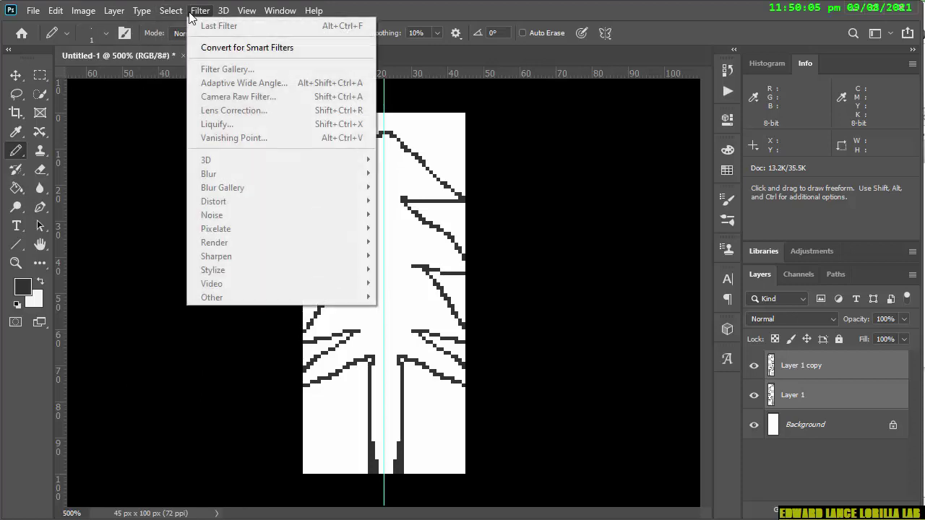
{"action": "mouse_move", "coordinate": [247, 11]}
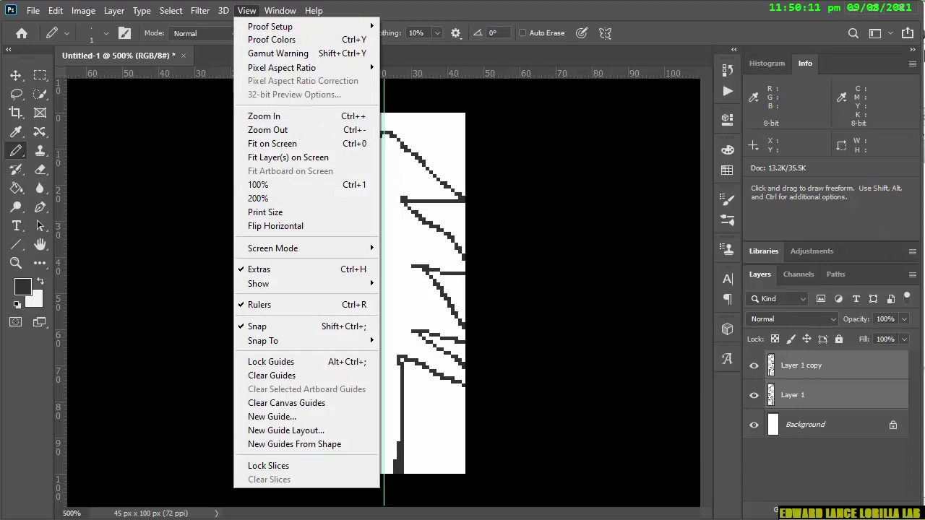
{"action": "left_click", "coordinate": [912, 65]}
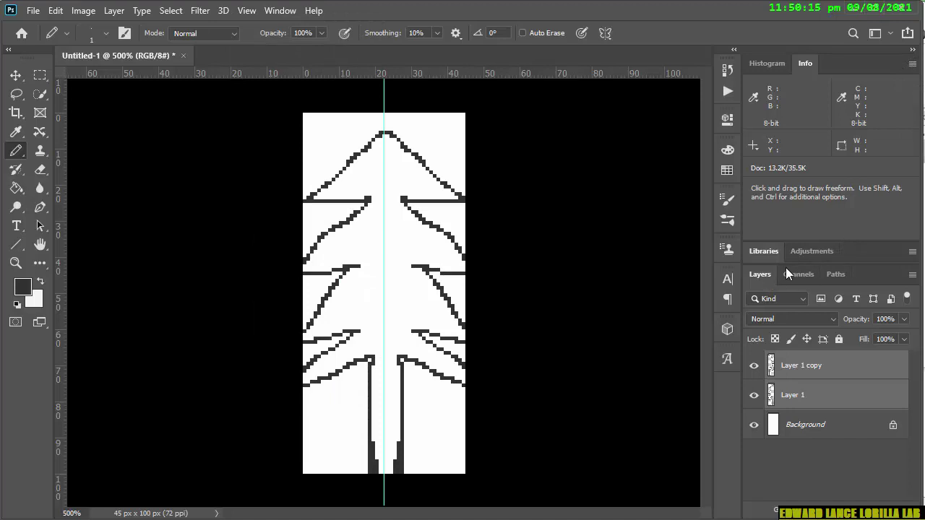
Detach the Libraries and Adjustments group from the dock and close it to give the layer list more room.
{"action": "left_click_drag", "start_coordinate": [863, 258], "coordinate": [847, 183]}
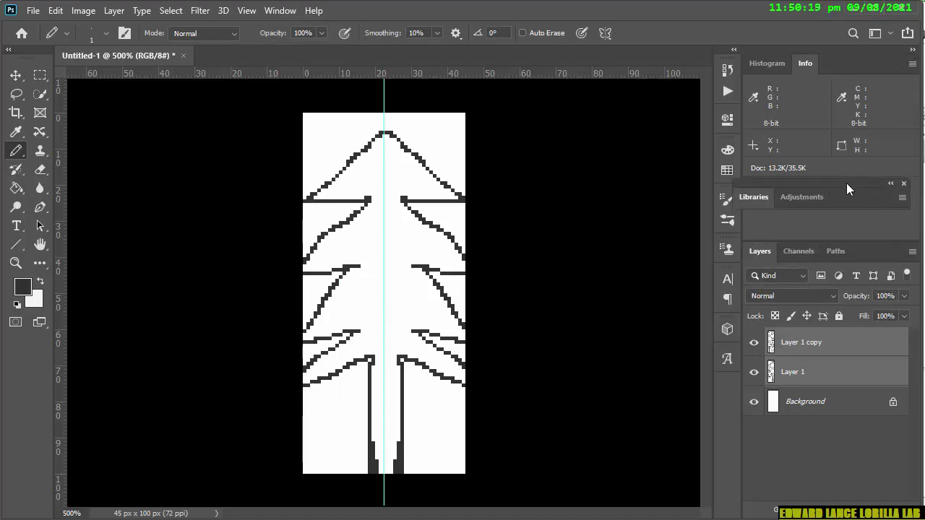
{"action": "left_click", "coordinate": [904, 181]}
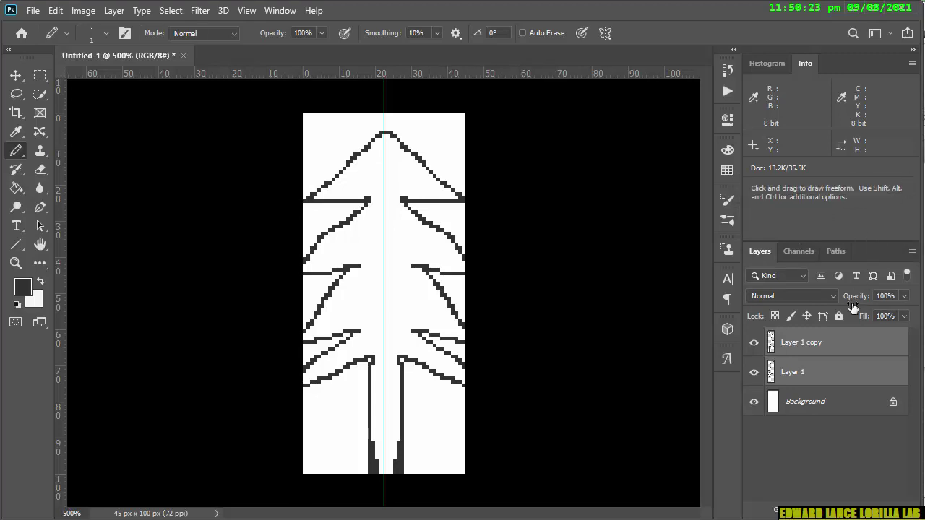
Merge the two half-tree layers into one layer and fill the tree outline with the dark grey foreground colour.
{"action": "right_click", "coordinate": [797, 351]}
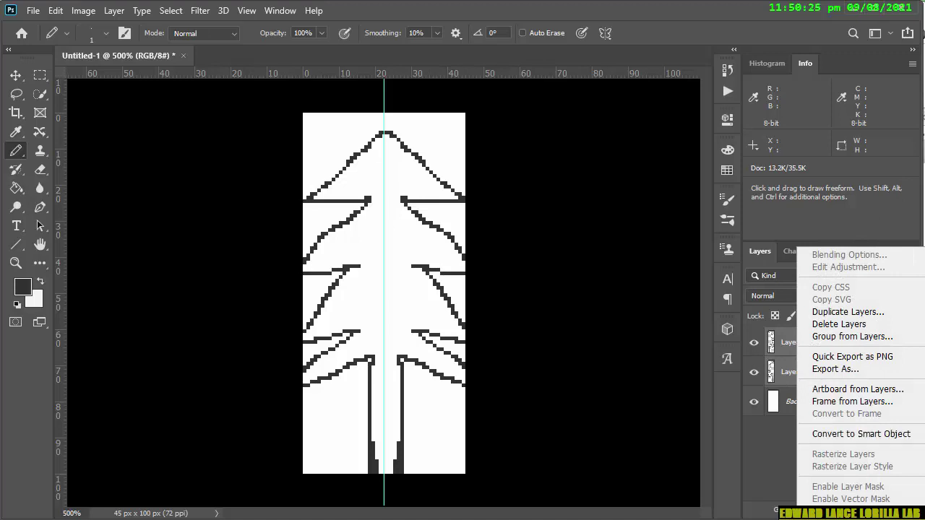
{"action": "key", "text": "ctrl+e"}
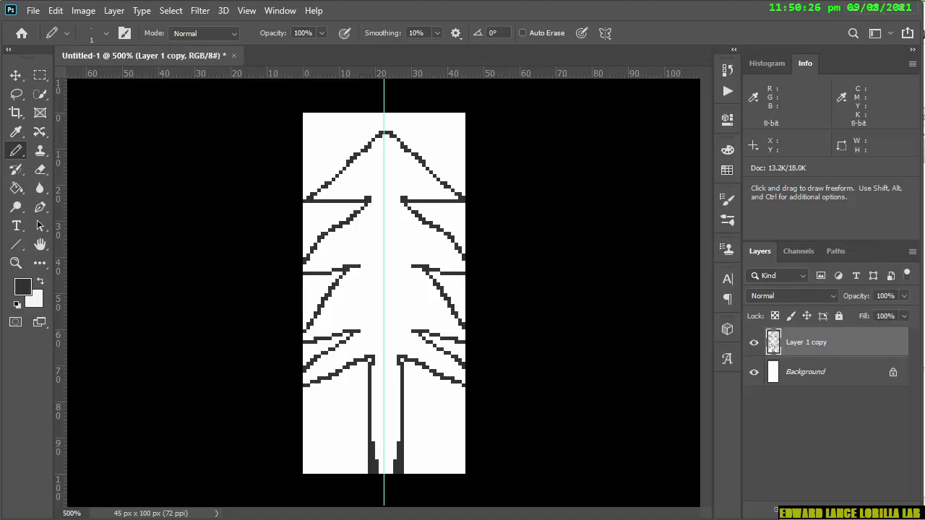
{"action": "left_click", "coordinate": [17, 188]}
{"action": "left_click", "coordinate": [343, 238]}
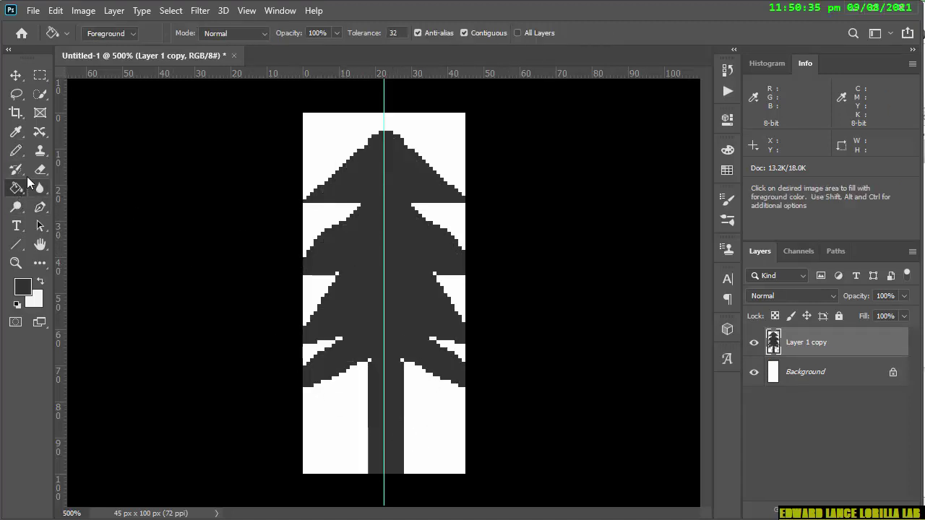
{"action": "left_click", "coordinate": [16, 132]}
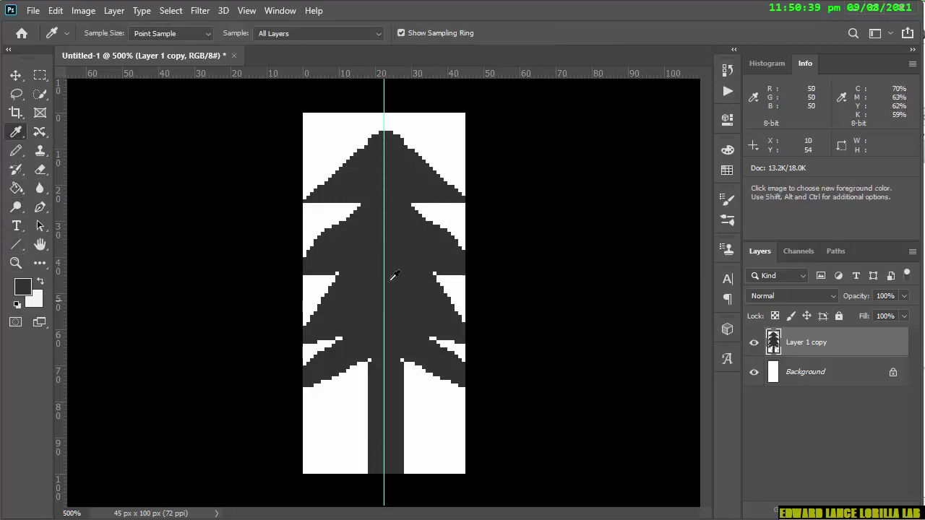
Hide the Background layer and export the transparent tree for web as a PNG-24 named tree in the skii folder.
{"action": "left_click", "coordinate": [754, 372]}
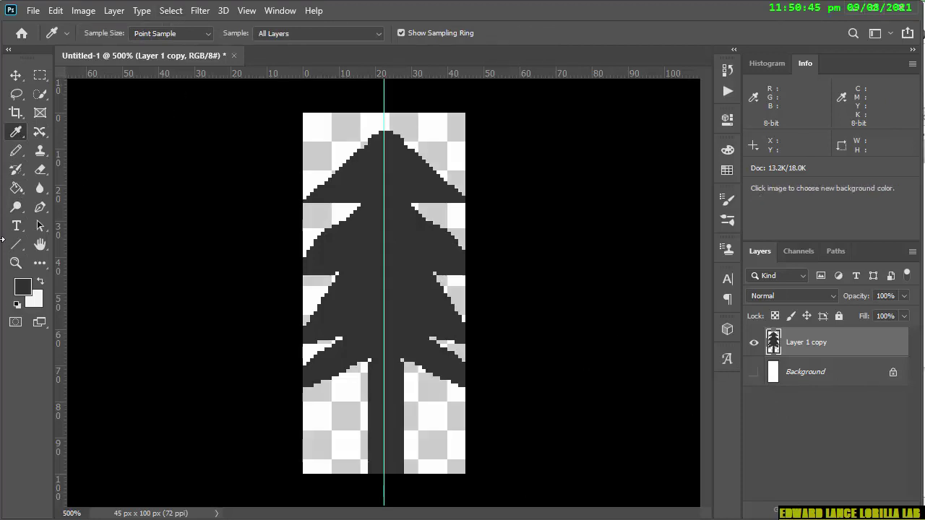
{"action": "key", "text": "ctrl+alt+shift+s"}
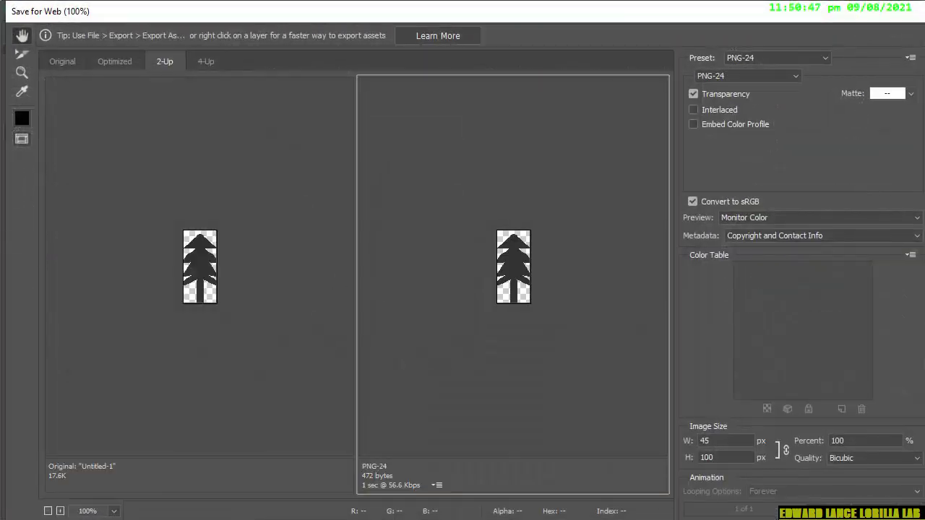
{"action": "key", "text": "Return"}
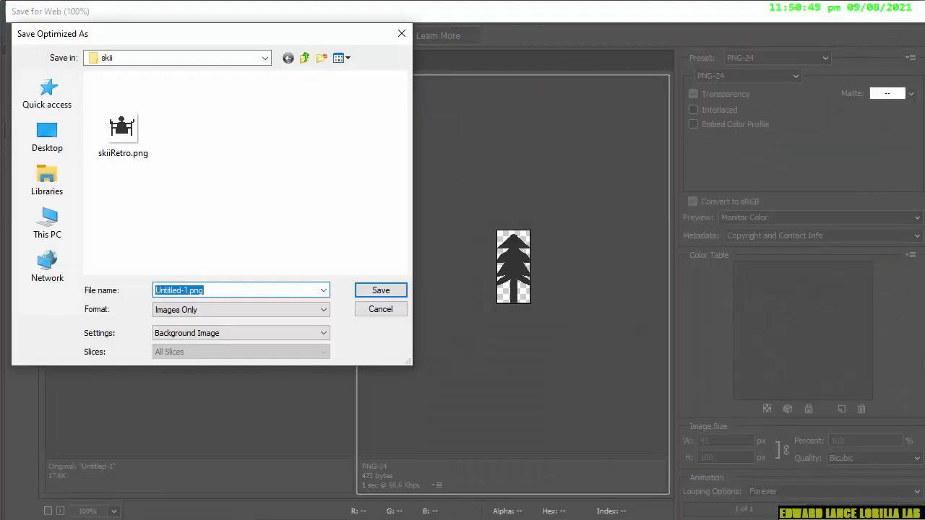
{"action": "type", "text": "tree"}
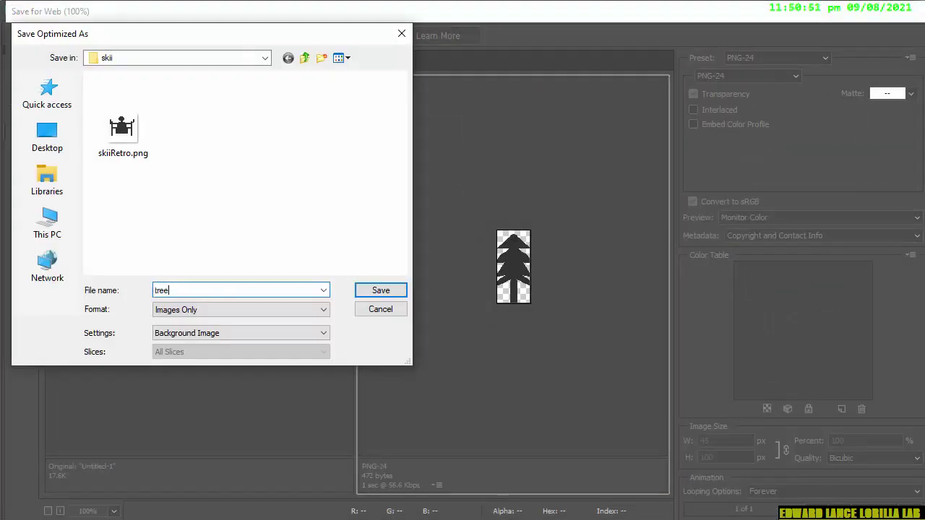
{"action": "key", "text": "Return"}
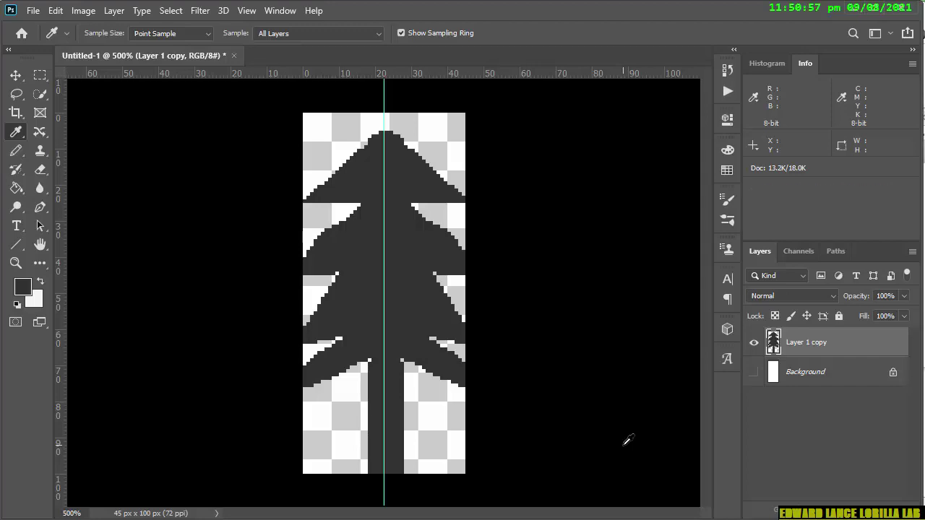
Save the document as tree.psd in the avoid game folder, with Maximize Compatibility enabled.
{"action": "key", "text": "ctrl+s"}
{"action": "left_click", "coordinate": [570, 425]}
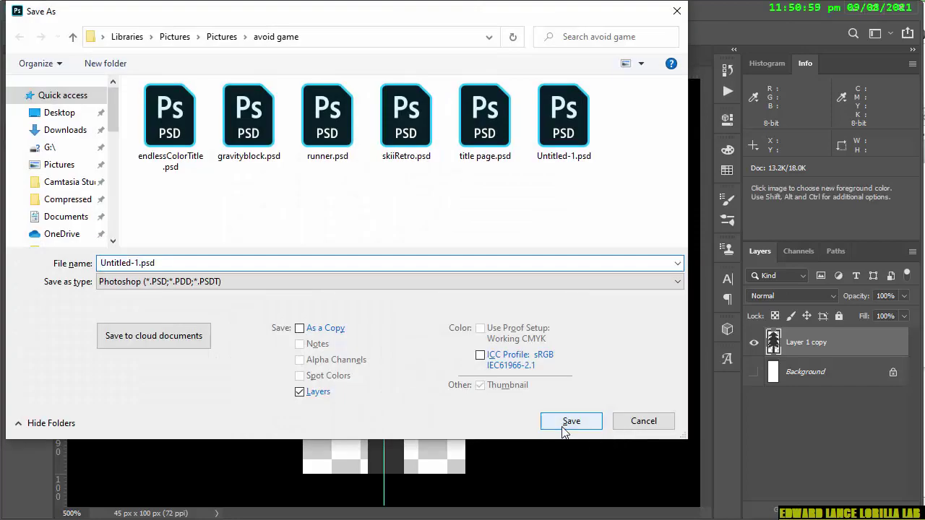
{"action": "left_click", "coordinate": [781, 429]}
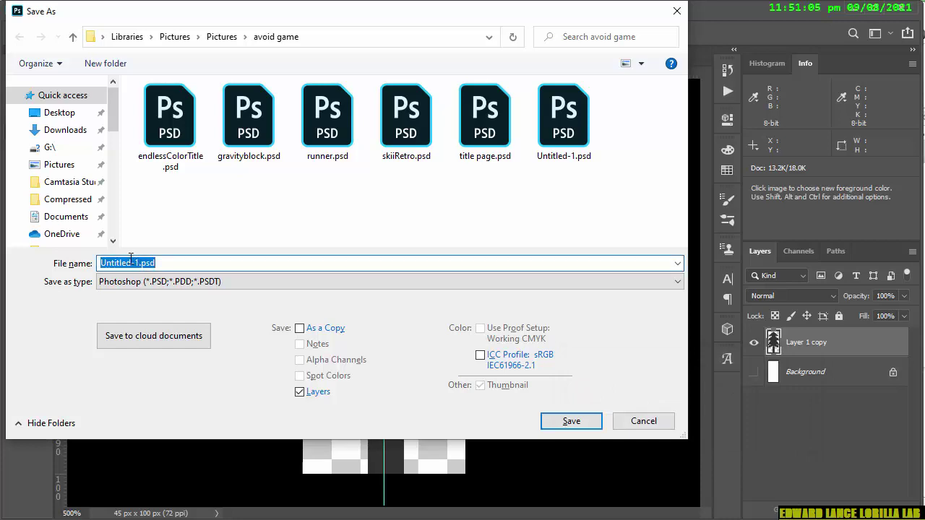
{"action": "type", "text": "tree"}
{"action": "key", "text": "Return"}
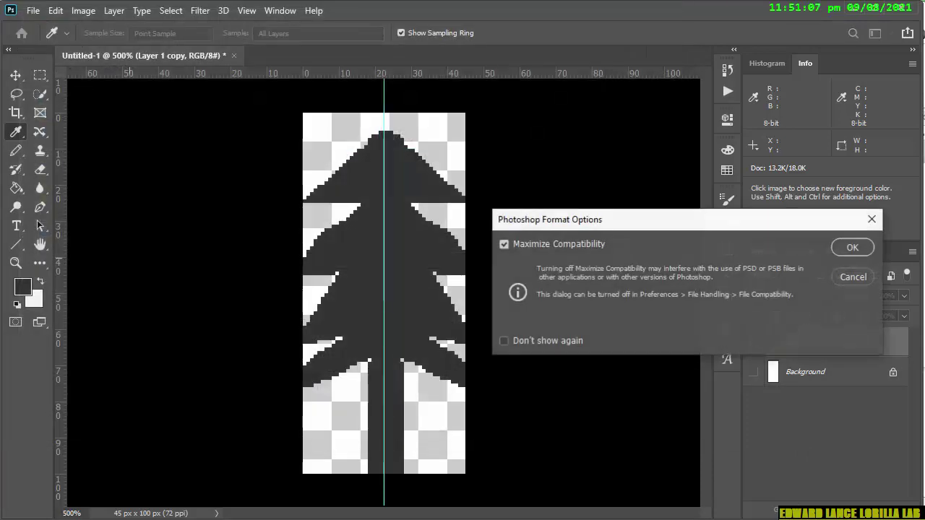
{"action": "left_click", "coordinate": [844, 247]}
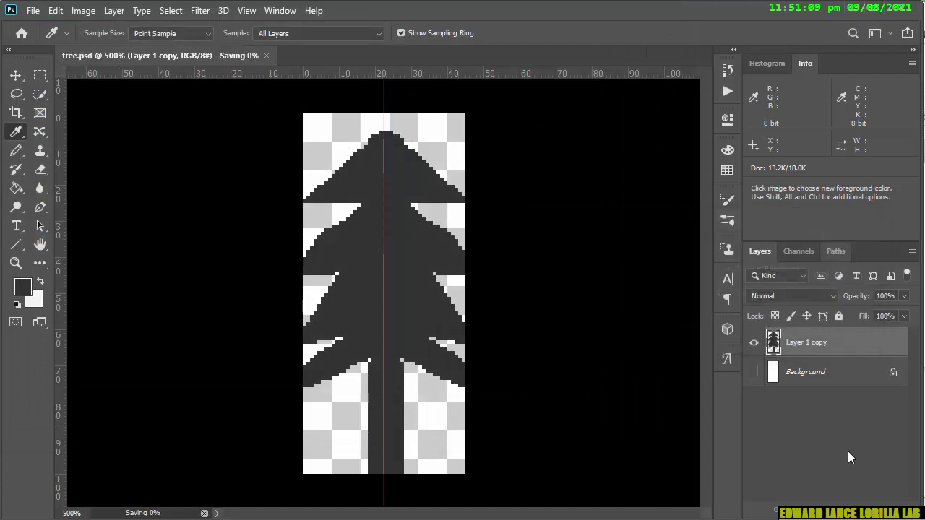
Switch to Construct 2, dismiss the canvas resize and load tree.png from the skii folder into the tree sprite's frame 0.
{"action": "key", "text": "alt+Tab"}
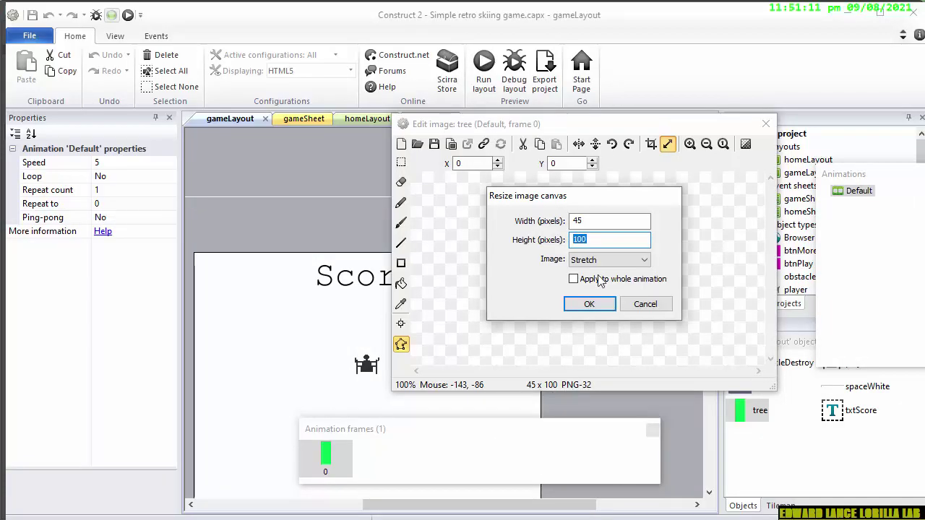
{"action": "left_click", "coordinate": [636, 307]}
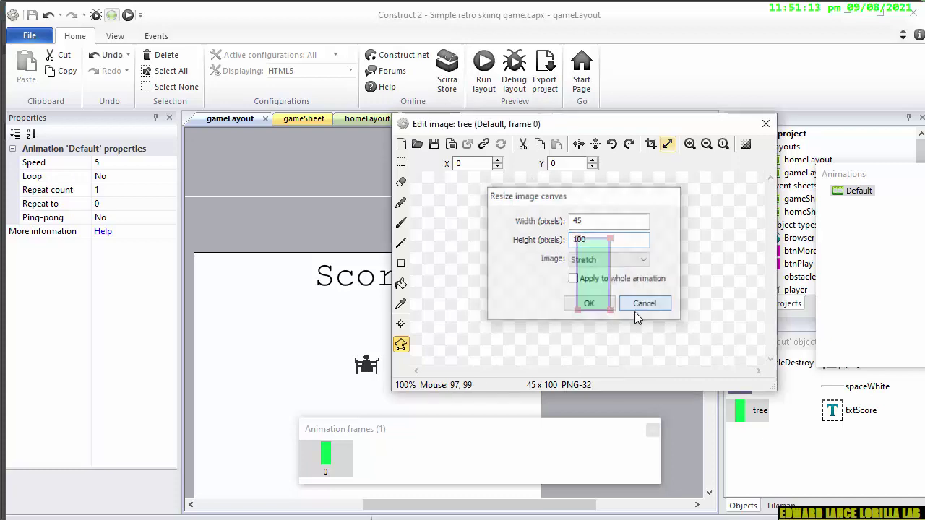
{"action": "left_click", "coordinate": [418, 143]}
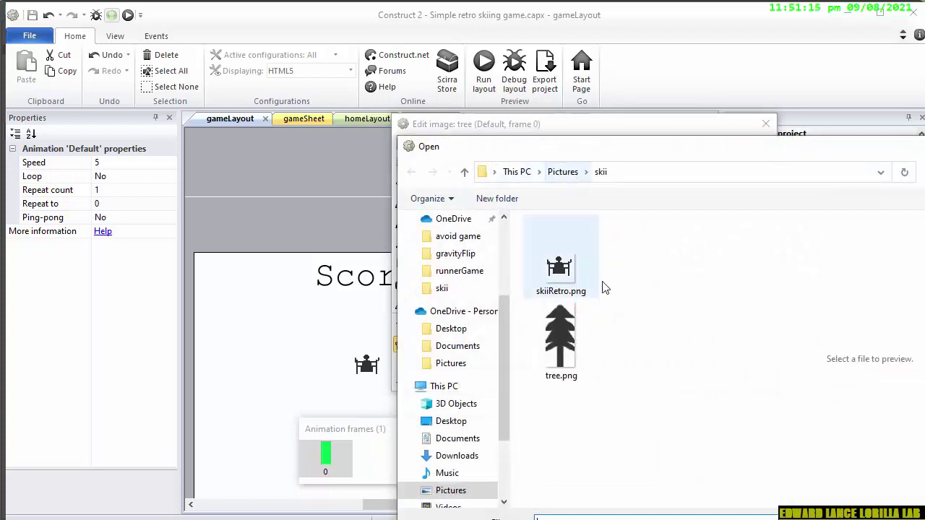
{"action": "double_click", "coordinate": [570, 340]}
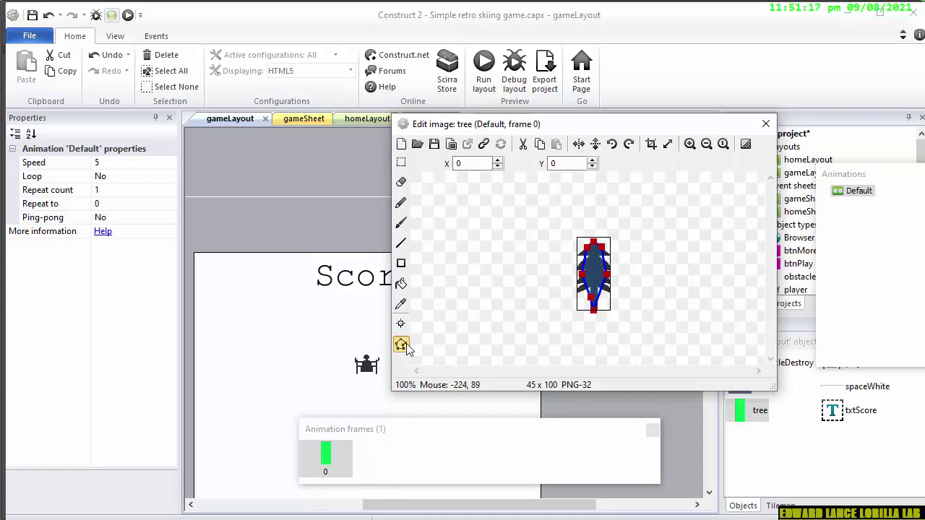
Set the tree sprite's collision polygon to its bounding box and close the image editor.
{"action": "left_click", "coordinate": [403, 346]}
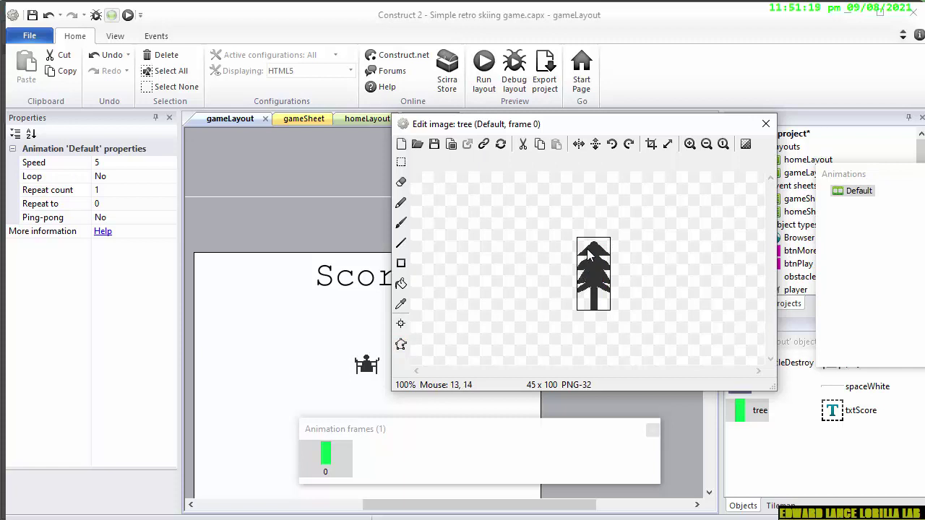
{"action": "left_click", "coordinate": [401, 345]}
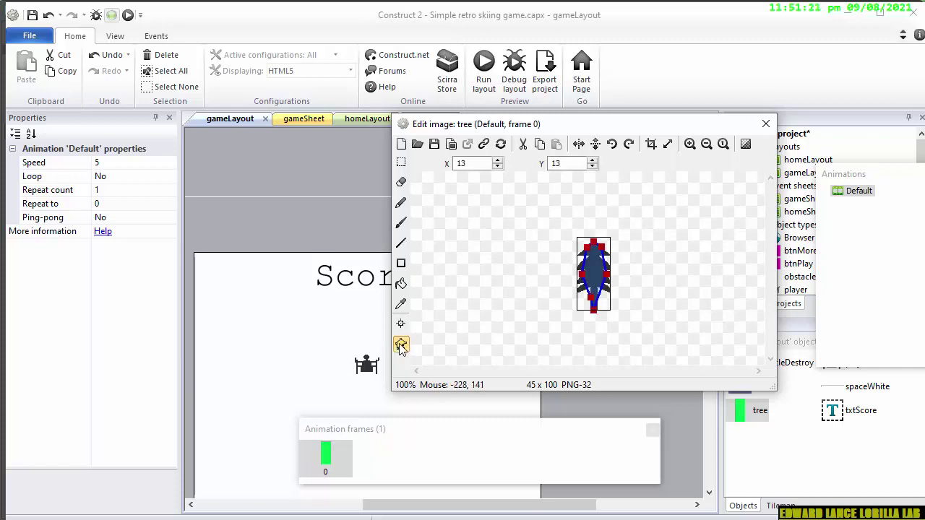
{"action": "right_click", "coordinate": [593, 264]}
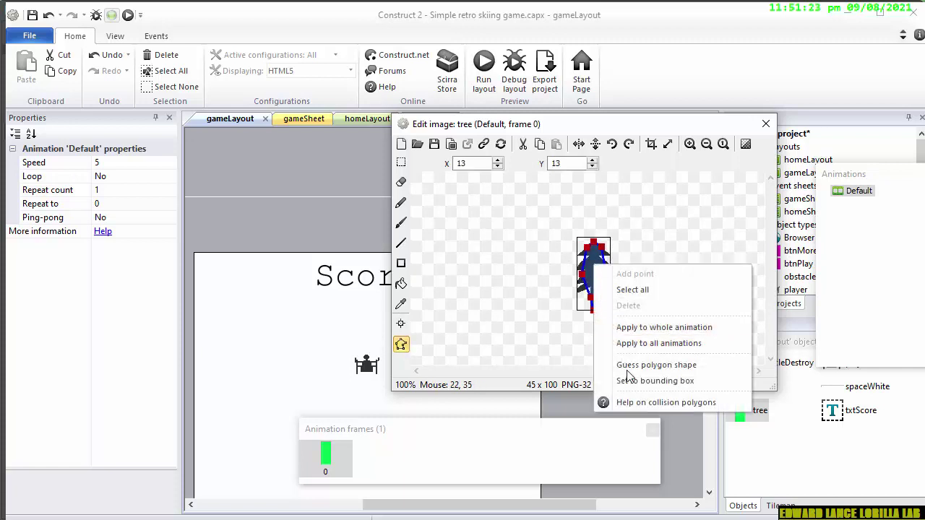
{"action": "left_click", "coordinate": [683, 382]}
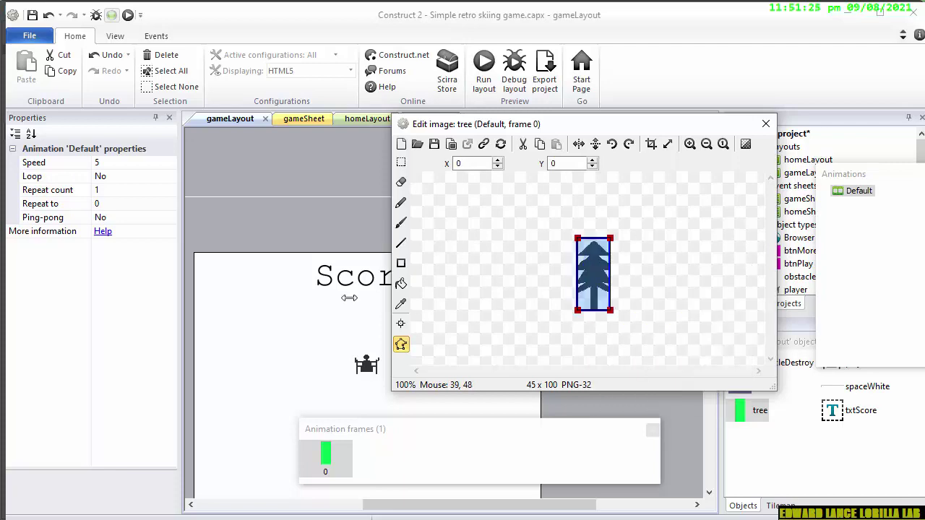
{"action": "left_click", "coordinate": [766, 124]}
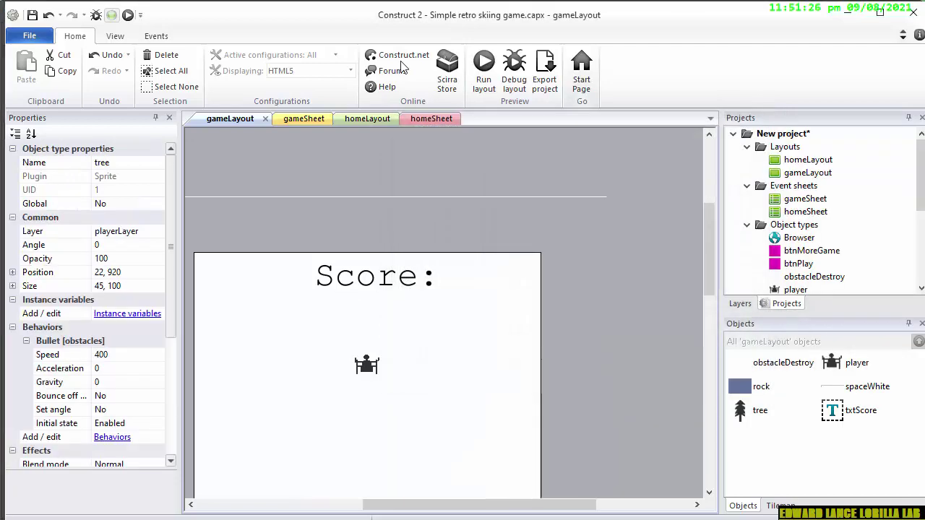
Run the layout to preview the new tree sprite in the browser, and separate the game preview from the other browser tabs.
{"action": "left_click", "coordinate": [483, 72]}
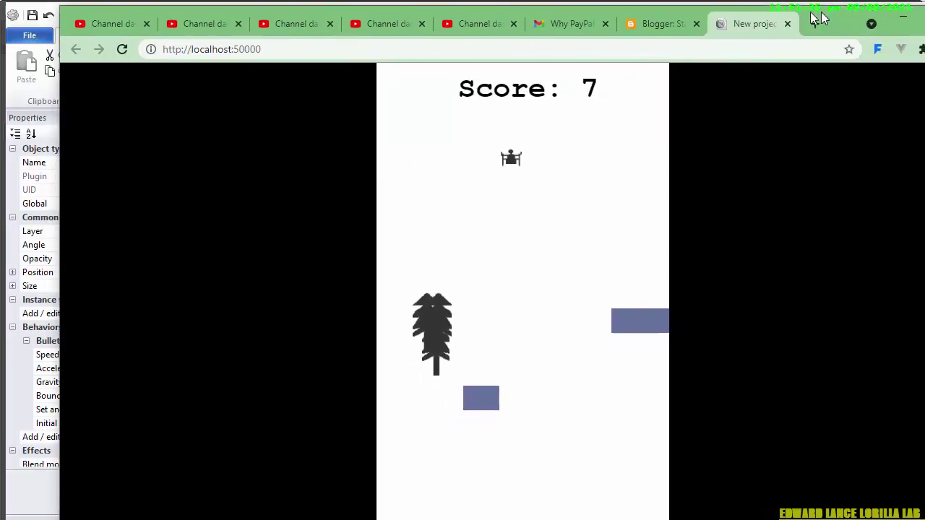
{"action": "left_click", "coordinate": [841, 27]}
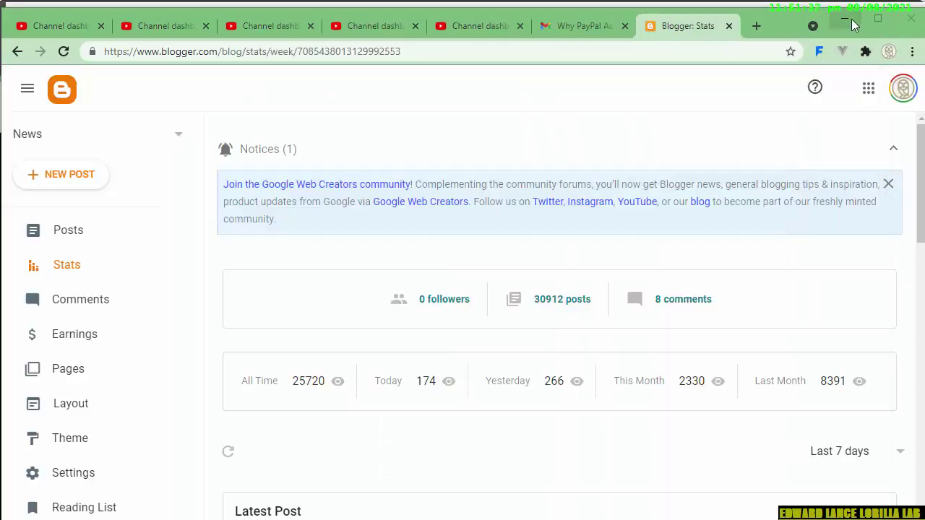
{"action": "left_click", "coordinate": [847, 19]}
{"action": "left_click_drag", "start_coordinate": [415, 105], "coordinate": [443, 32]}
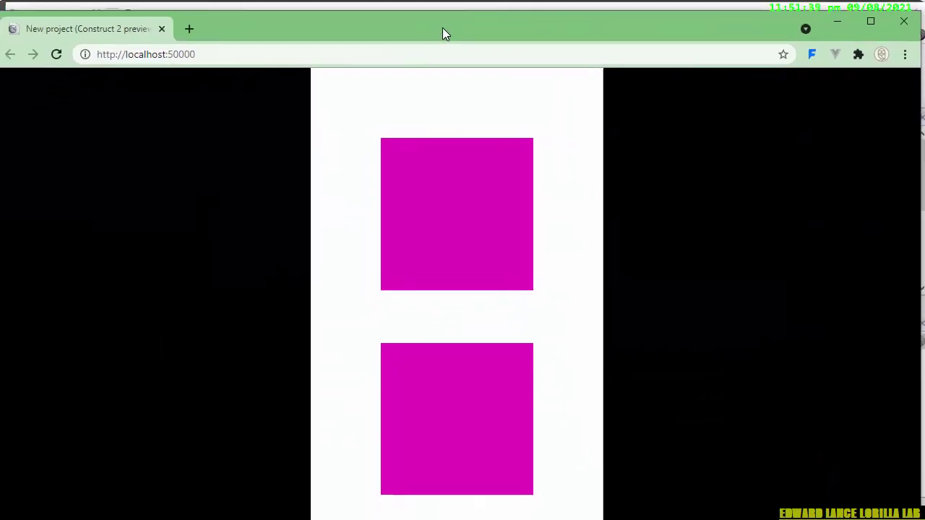